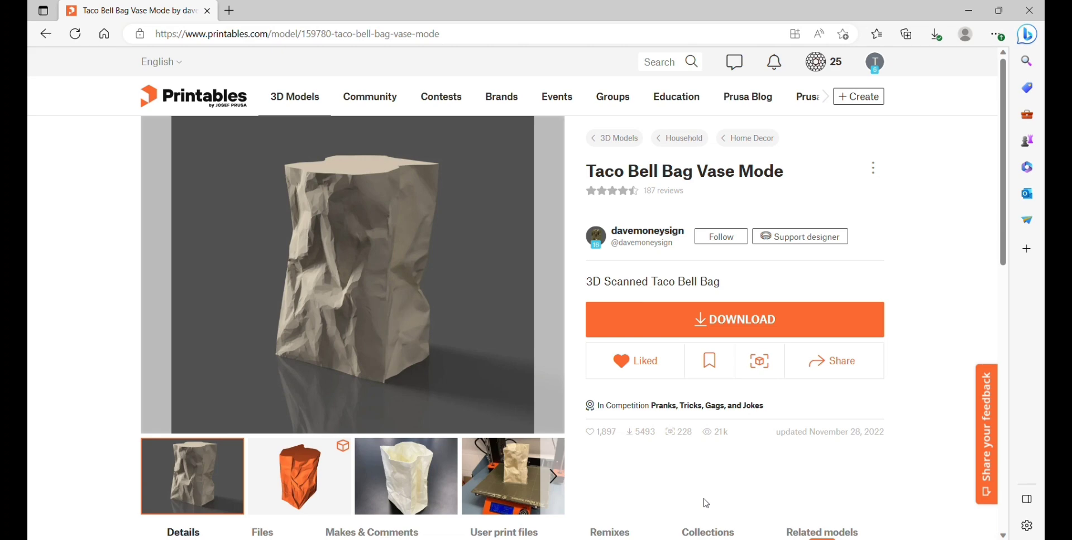
Browse the Taco Bell bag model's photos through to the 3D scanning setup.
left_click(554, 478)
left_click(556, 487)
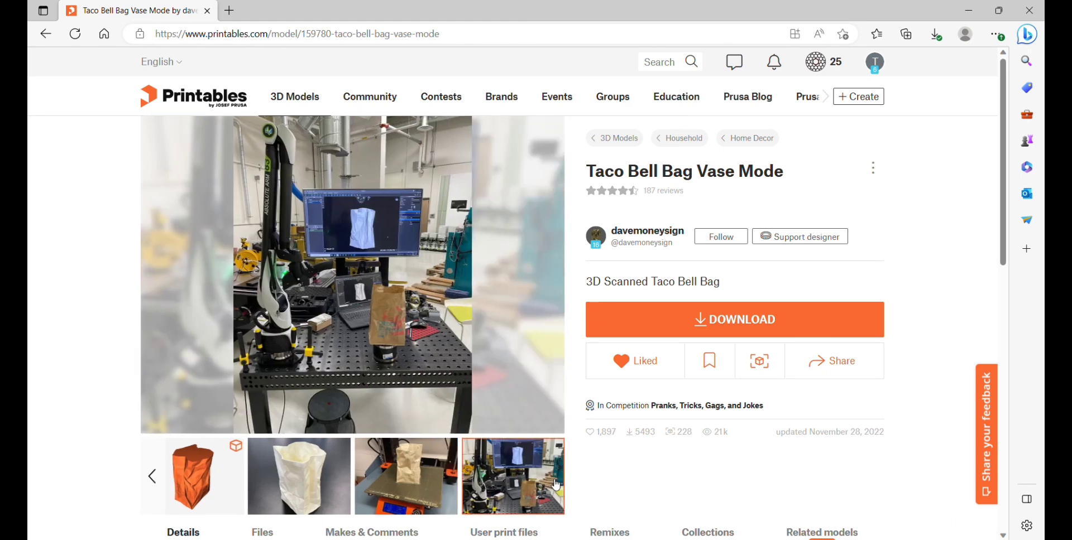
scroll(610, 485, "down", 3)
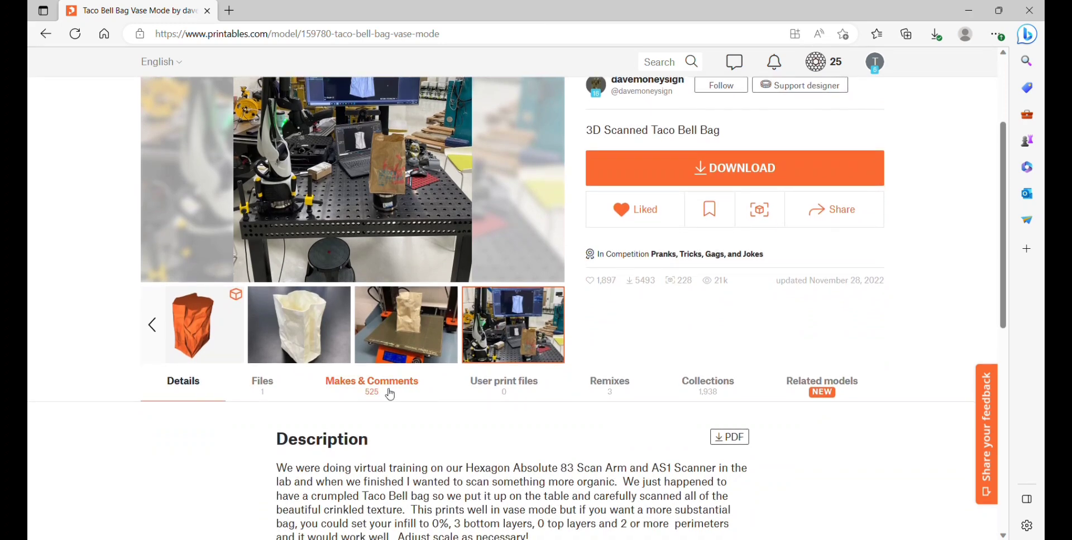
Expand the community makes of the bag model and view the photo of the brown bag planter.
left_click(391, 395)
scroll(560, 449, "down", 3)
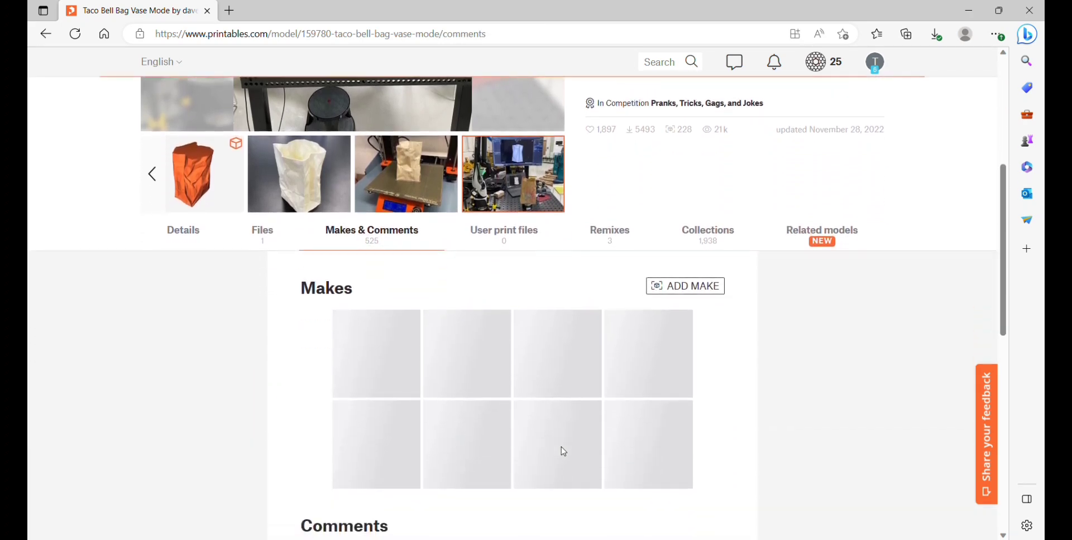
scroll(564, 451, "down", 2)
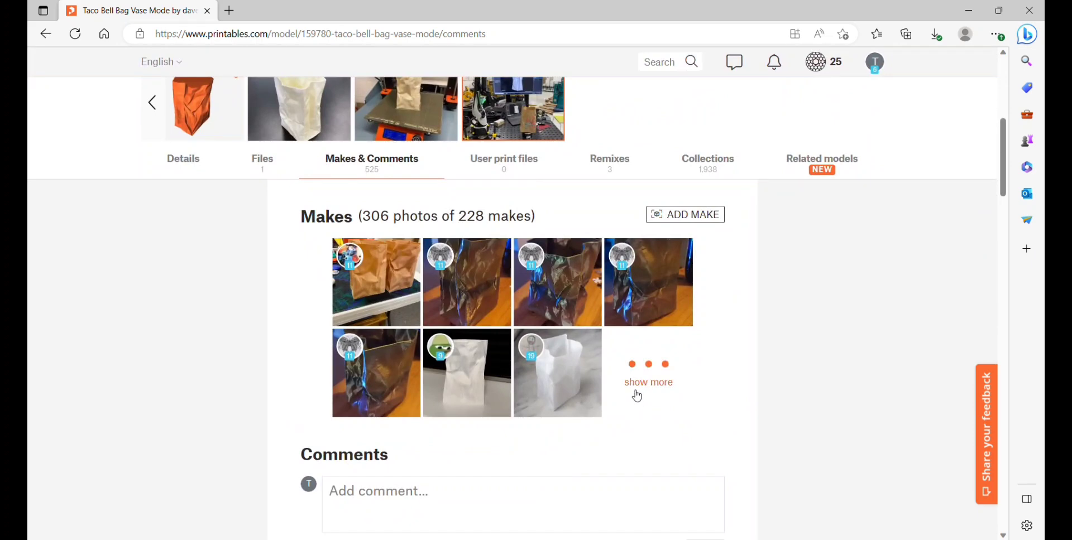
left_click(637, 396)
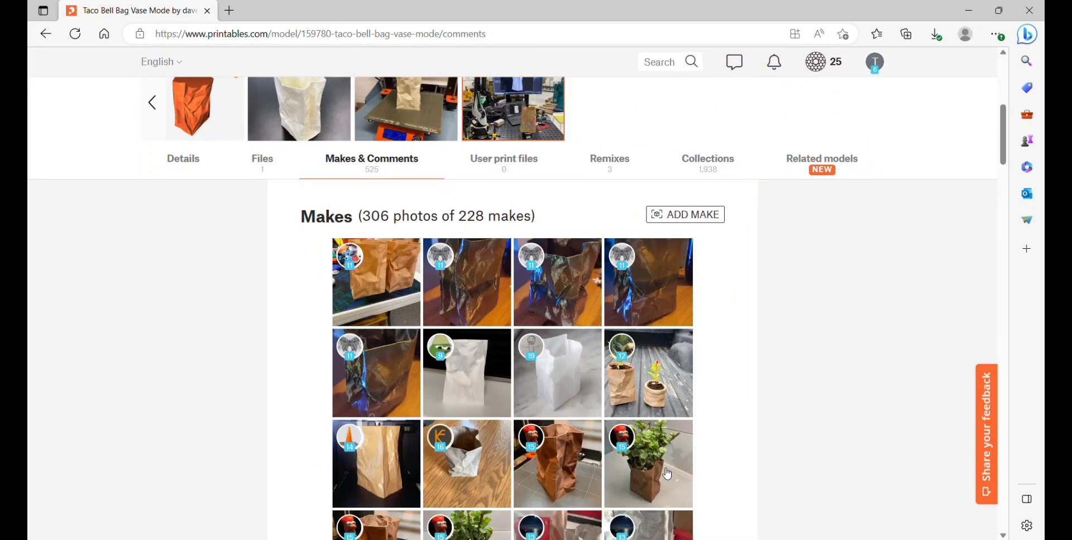
left_click(665, 476)
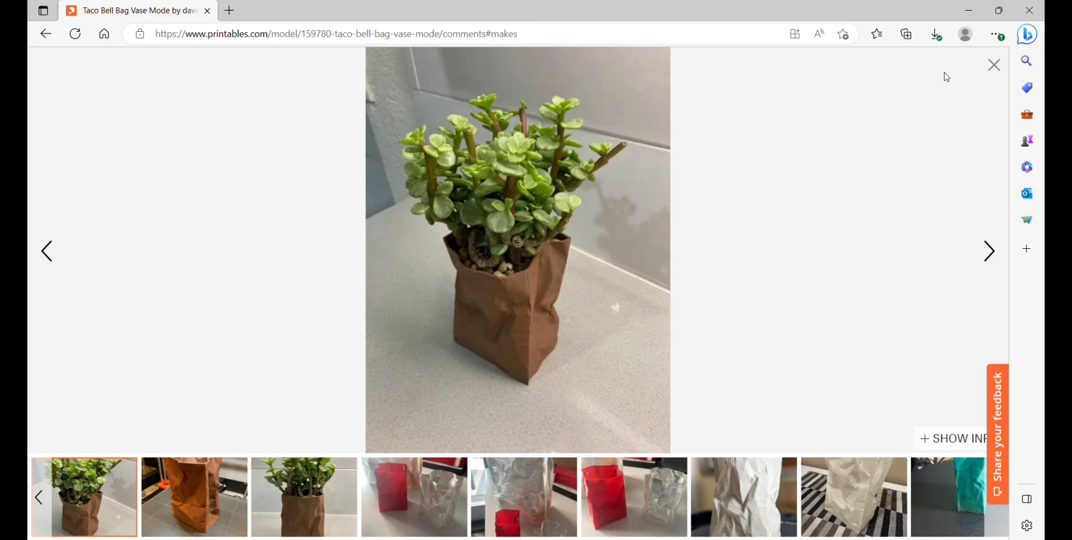
key("Escape")
Read the bag model's description, including its vase mode and print setting recommendations.
left_click(202, 184)
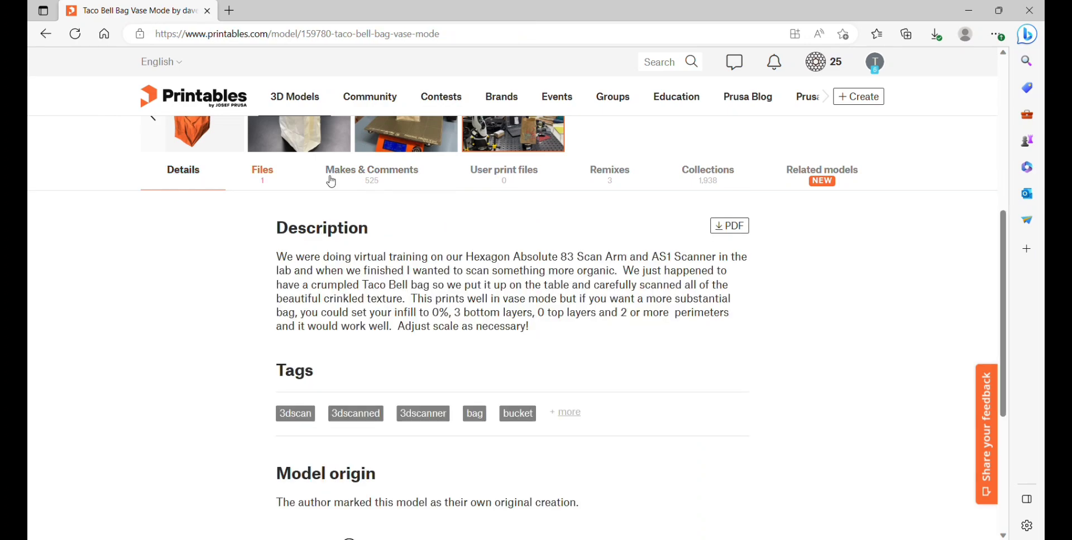
scroll(645, 374, "down", 1)
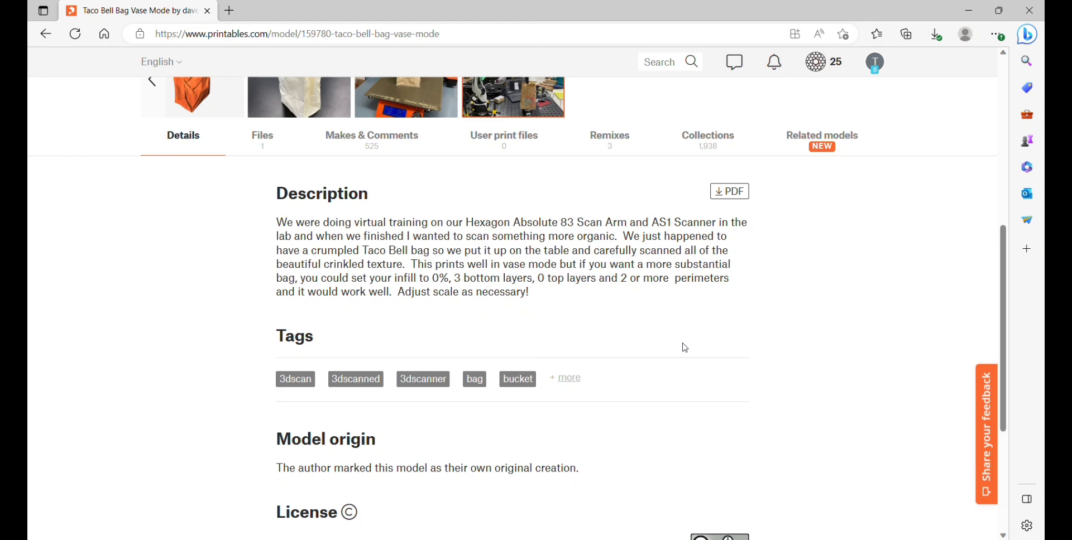
scroll(686, 348, "down", 3)
scroll(682, 358, "up", 6)
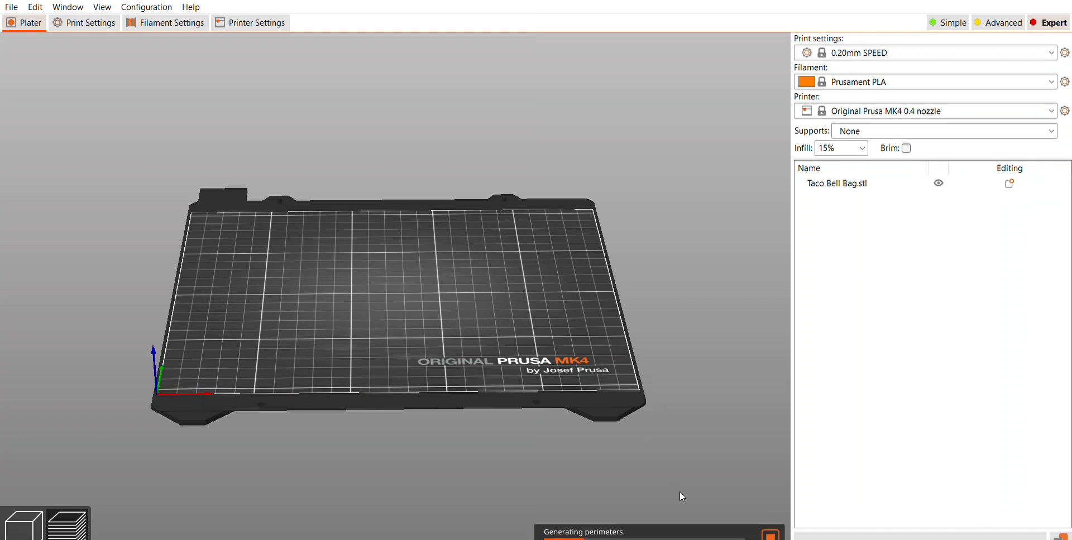
Switch to PrusaSlicer and inspect the sliced preview and print estimates of Taco Bell Bag.stl at 15% infill.
key("0")
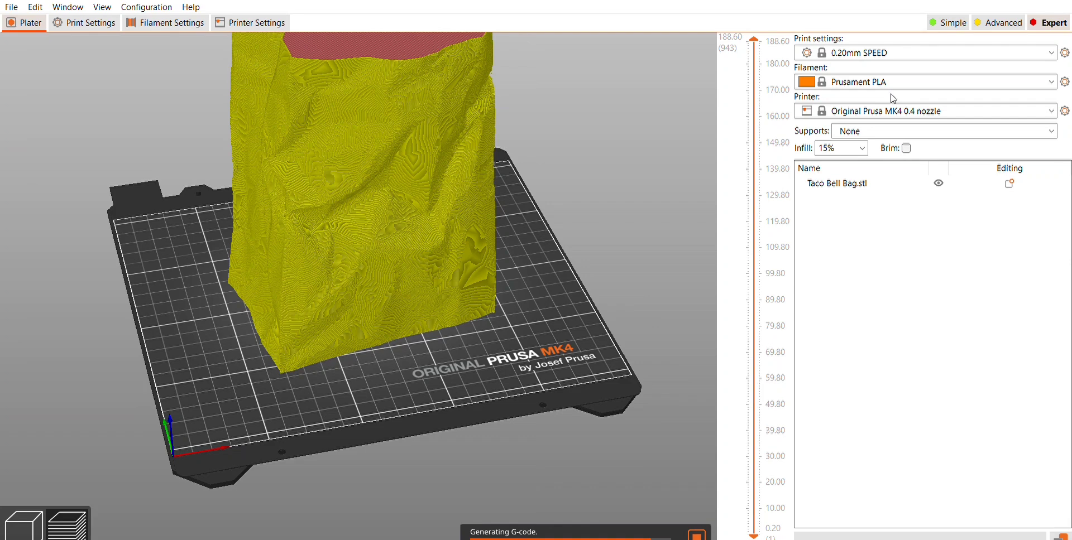
scroll(666, 222, "down", 1)
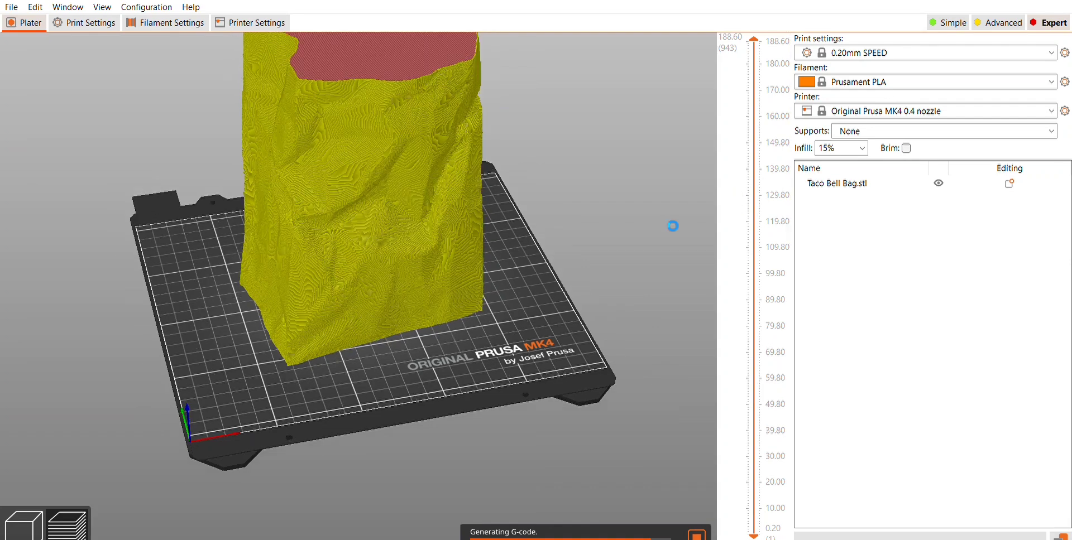
scroll(672, 226, "down", 1)
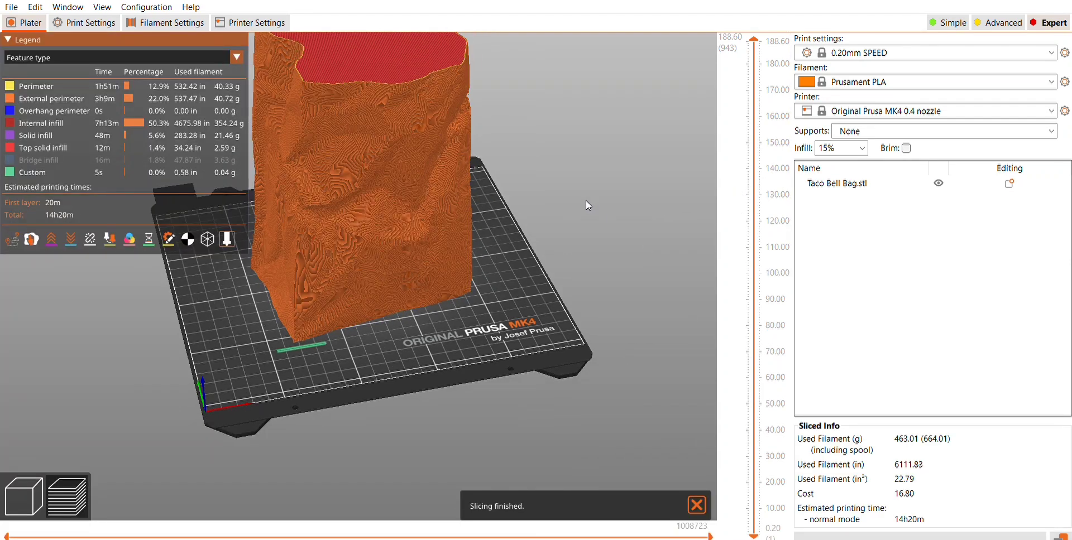
middle_click_drag(587, 202, 608, 290)
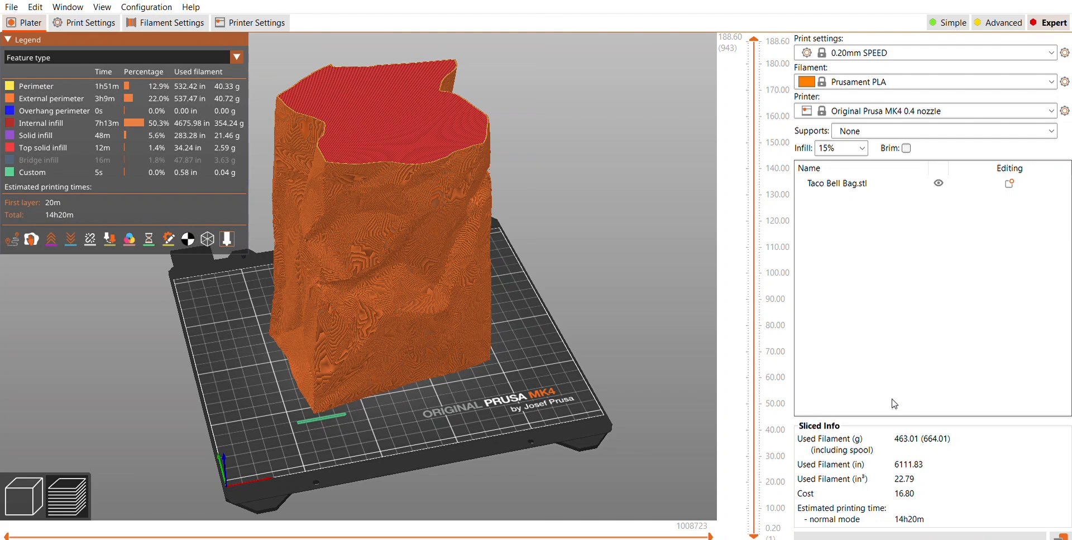
Enable spiral vase with 1 perimeter, 0 top solid layers and 0% infill, and re-slice the bag.
left_click(92, 22)
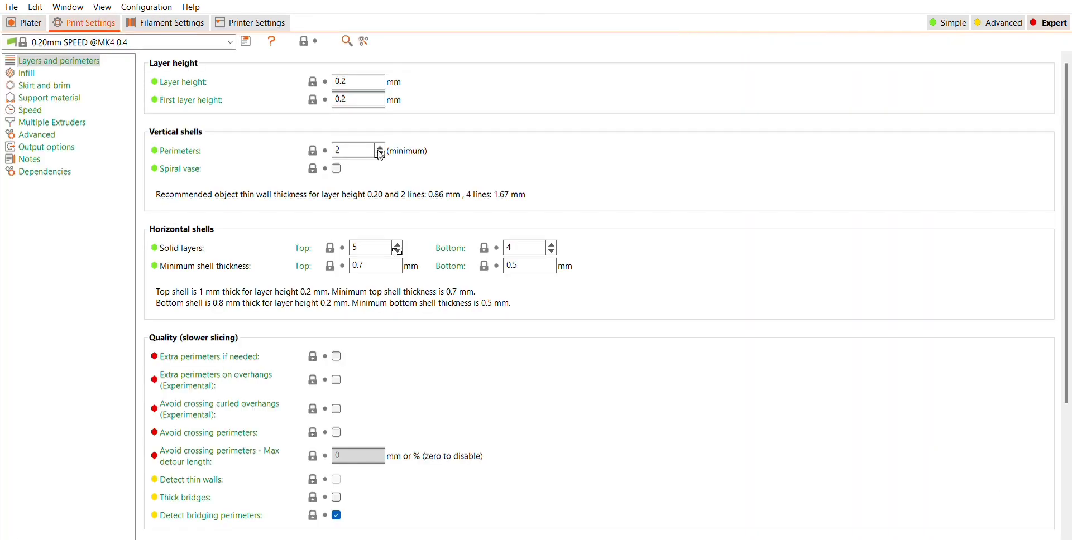
left_click(336, 168)
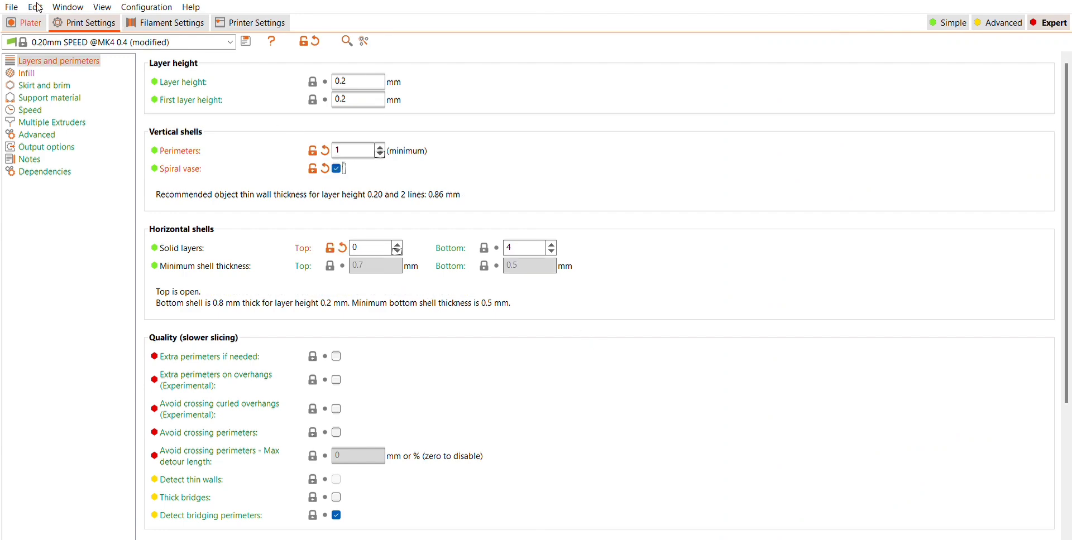
key("ctrl+1")
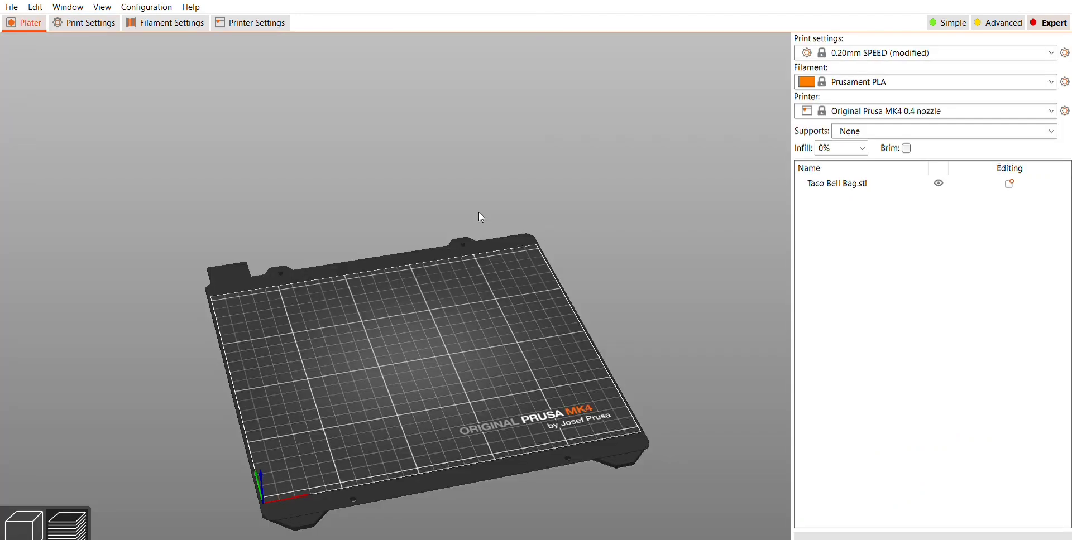
left_click(851, 535)
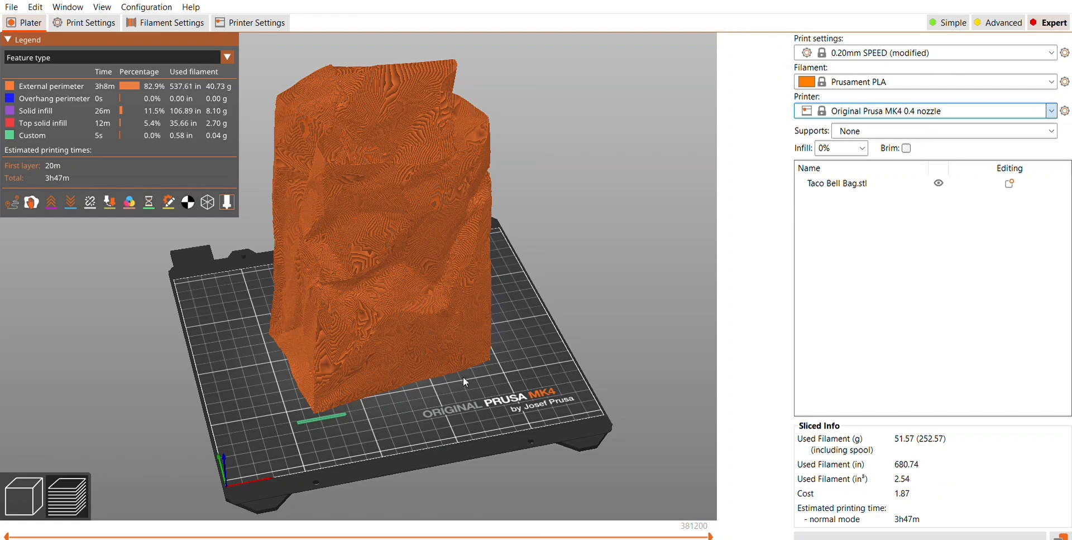
Switch the printer to Original Prusa MK4 Input Shaper (Alpha), re-slice the bag and inspect its vase-mode preview.
key("Down")
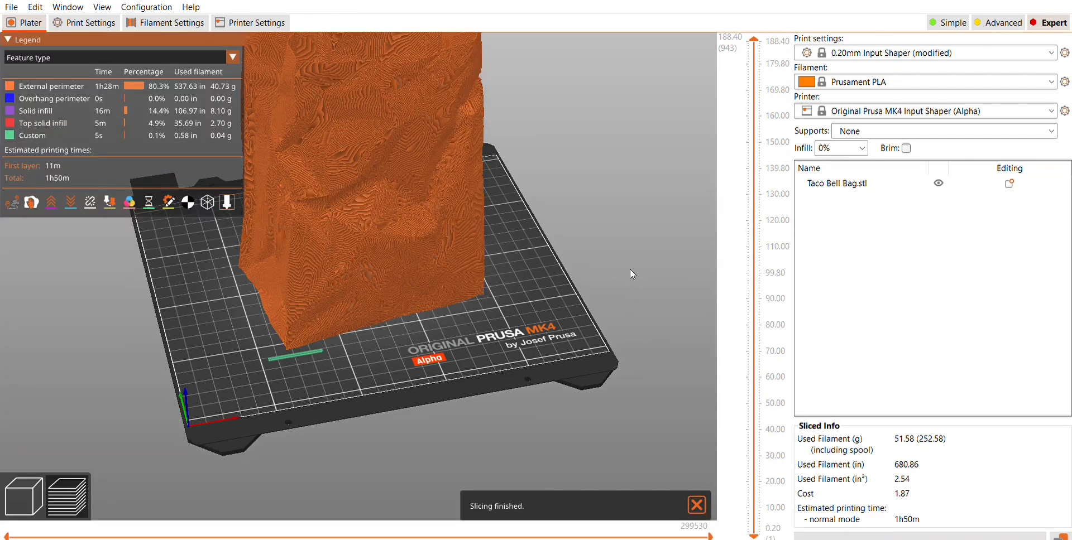
scroll(676, 210, "down", 4)
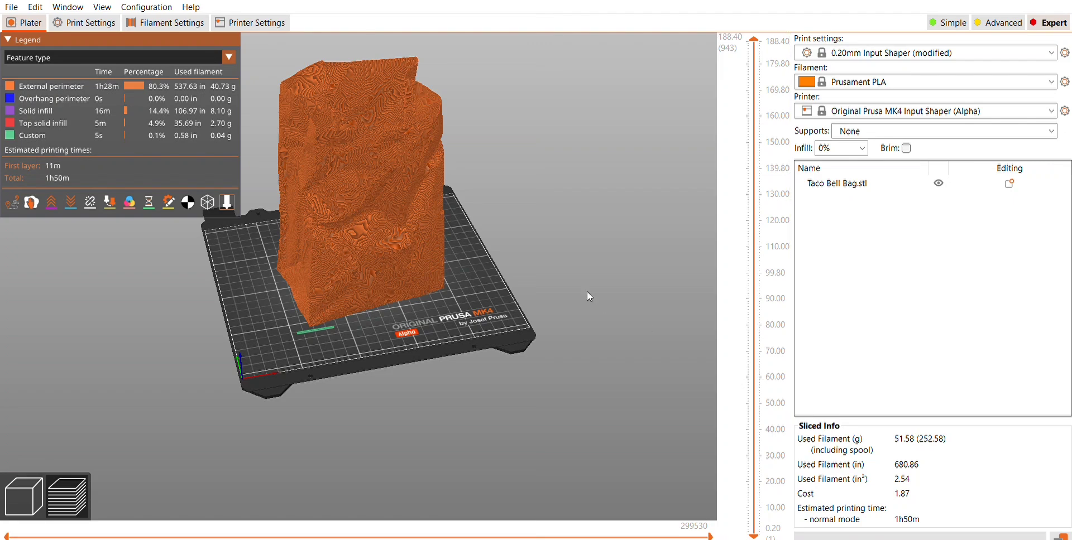
right_click_drag(504, 210, 534, 289)
scroll(534, 289, "up", 4)
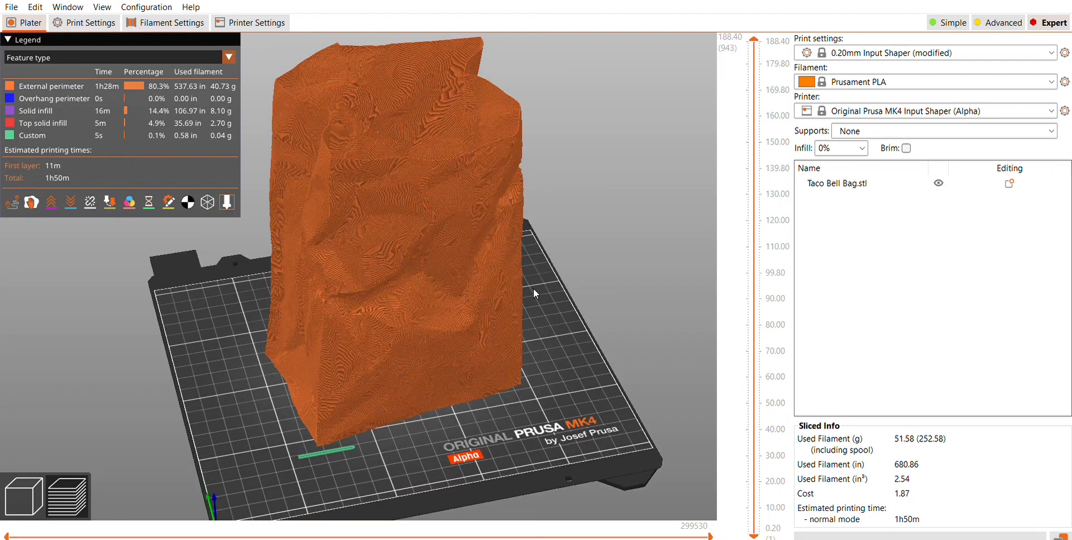
mouse_move(534, 289)
left_mouse_down()
mouse_move(538, 250)
mouse_move(502, 251)
mouse_move(513, 273)
mouse_move(542, 277)
mouse_move(540, 302)
mouse_move(521, 283)
mouse_move(542, 273)
left_mouse_up()
scroll(541, 272, "down", 2)
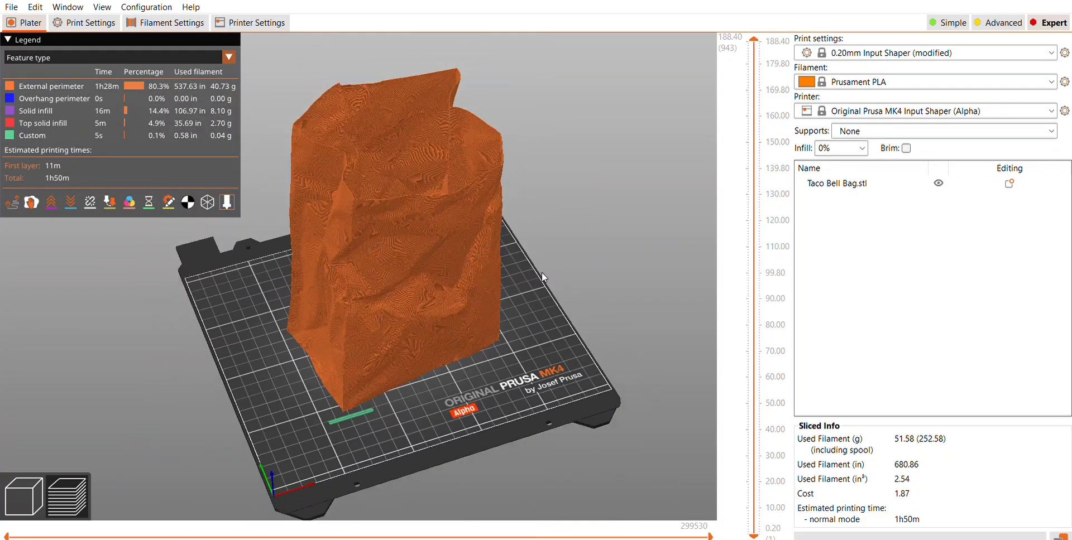
Reset the layer and perimeter settings to the preset, remove the top solid layers and re-slice the bag at 0% infill.
left_click(95, 17)
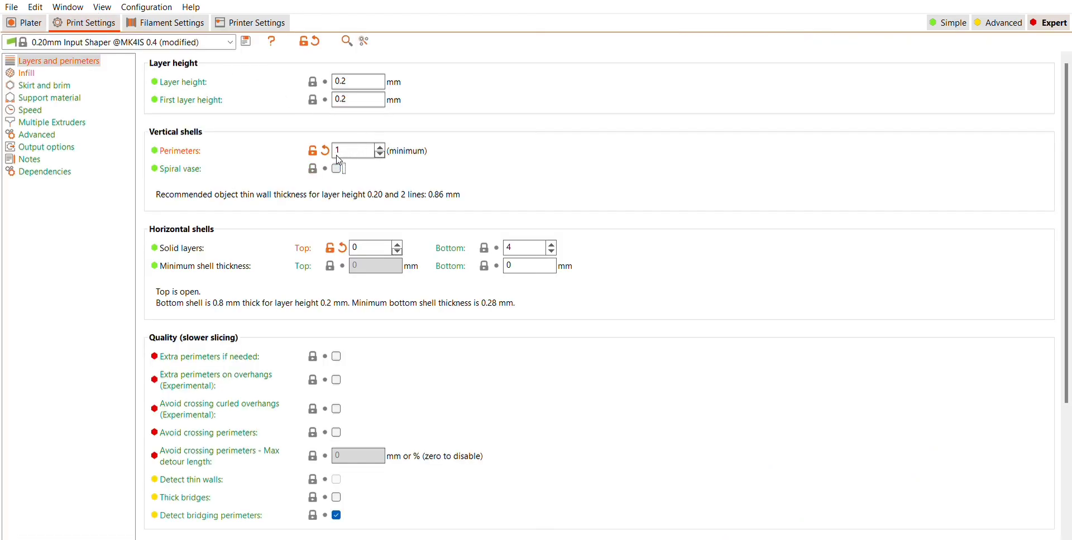
left_click(316, 41)
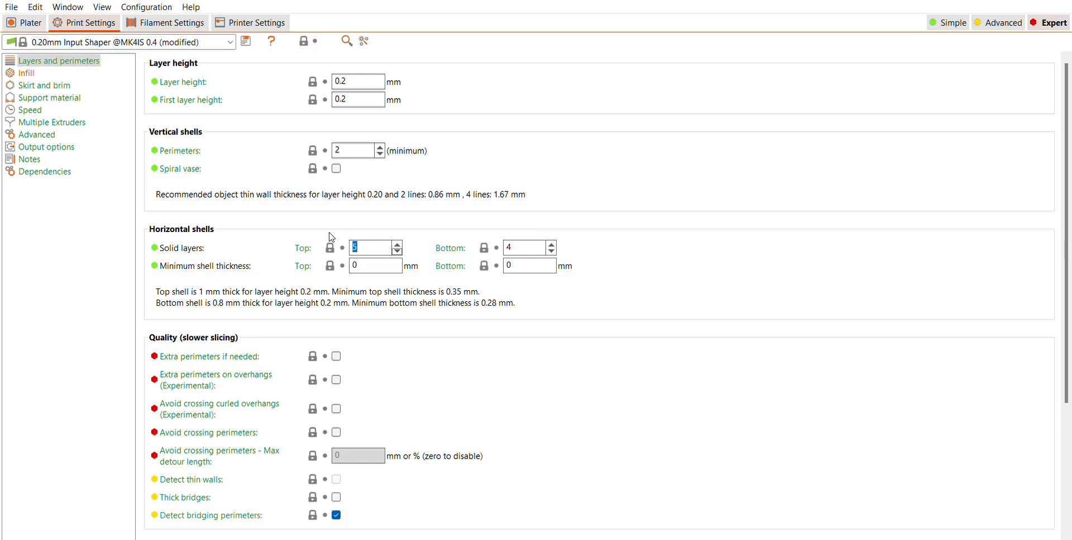
key("Tab")
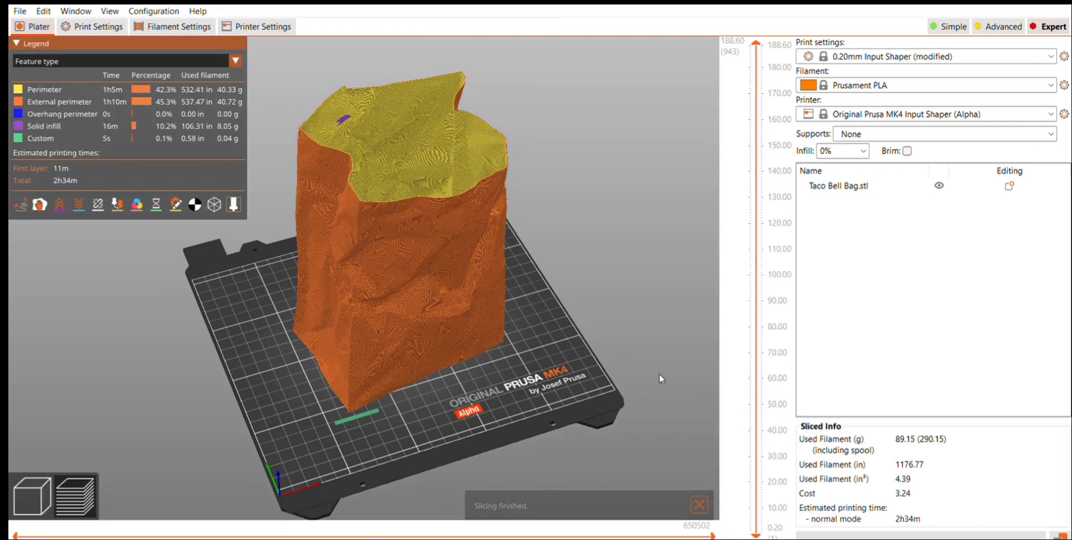
mouse_move(601, 324)
left_mouse_down()
mouse_move(608, 290)
mouse_move(628, 347)
mouse_move(668, 337)
mouse_move(688, 299)
mouse_move(551, 332)
mouse_move(519, 353)
mouse_move(499, 324)
mouse_move(603, 341)
left_mouse_up()
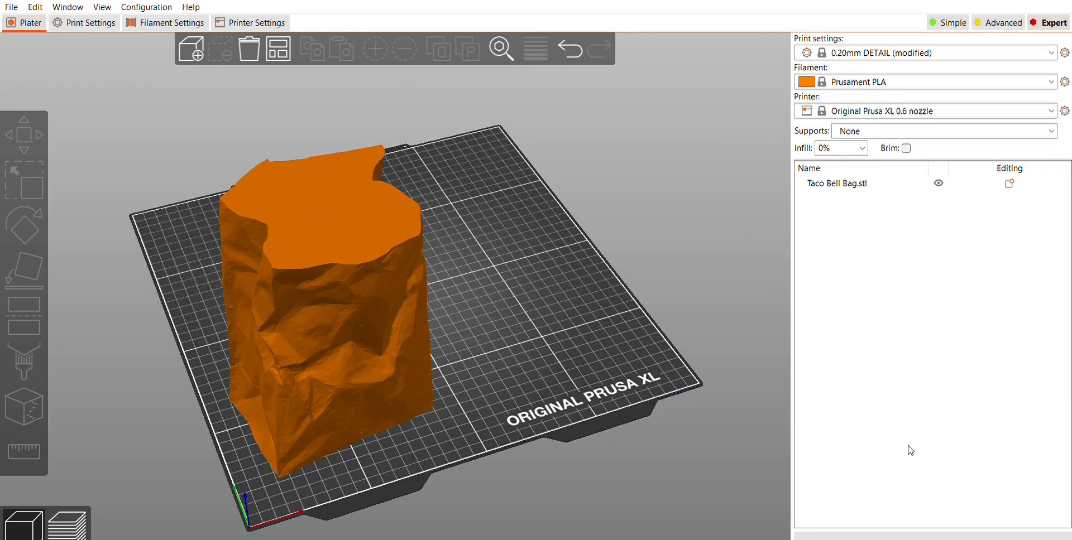
Slice the bag for the Original Prusa XL 0.6 nozzle using the modified 0.20mm DETAIL settings and 0% infill.
left_click(942, 535)
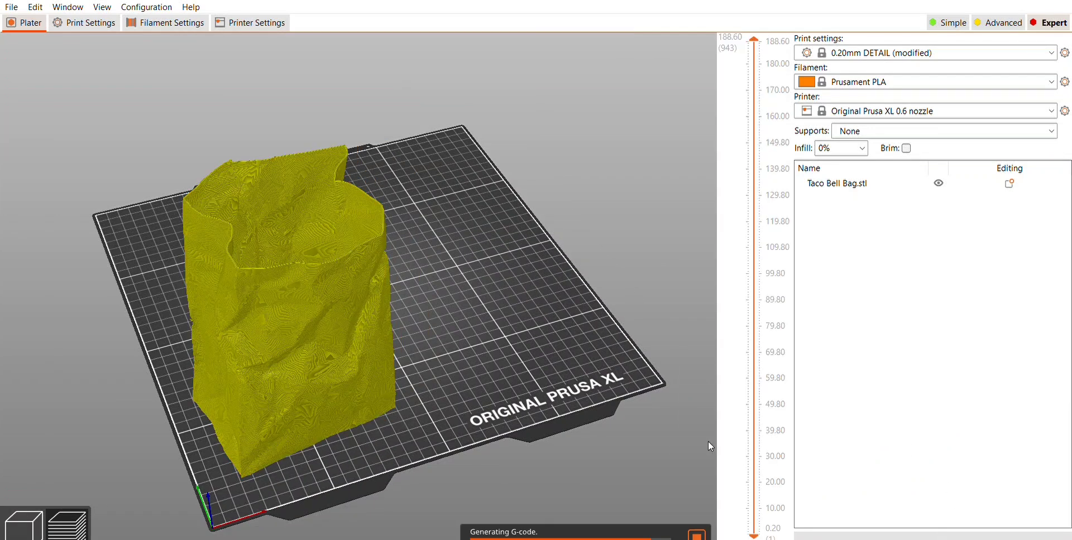